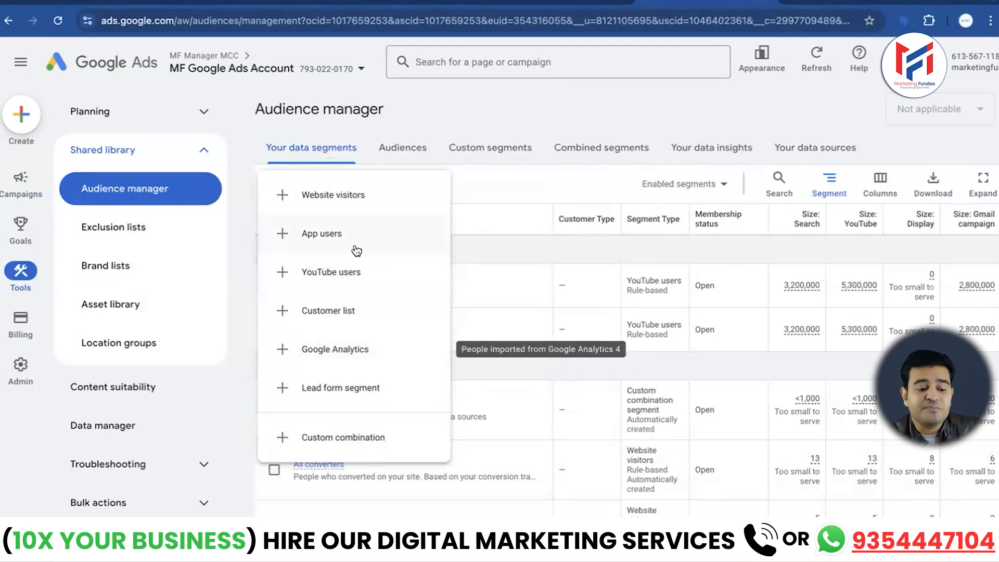
- Start a new website visitors segment and name it "MF website list jan 2025"
left_click(344, 197)
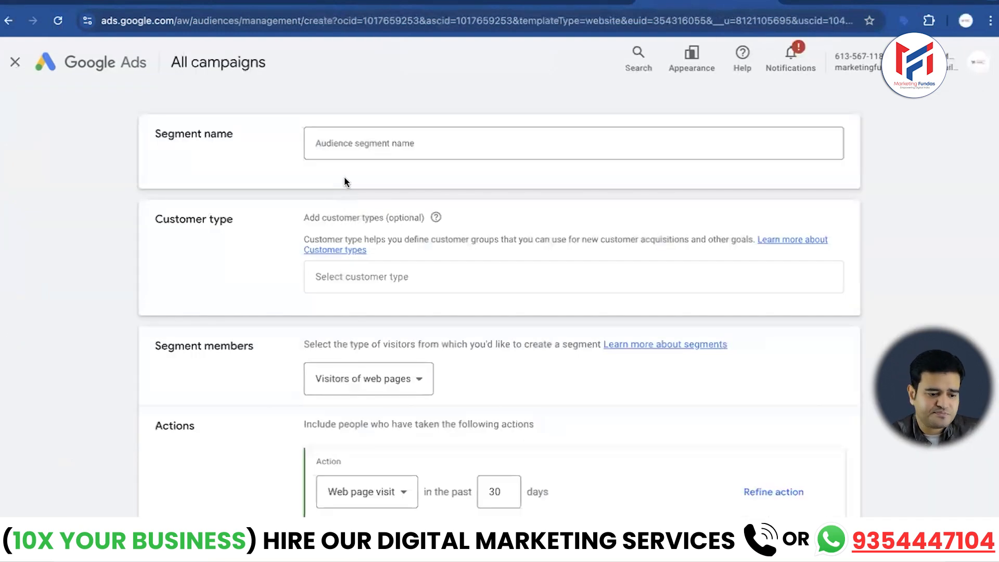
left_click(425, 136)
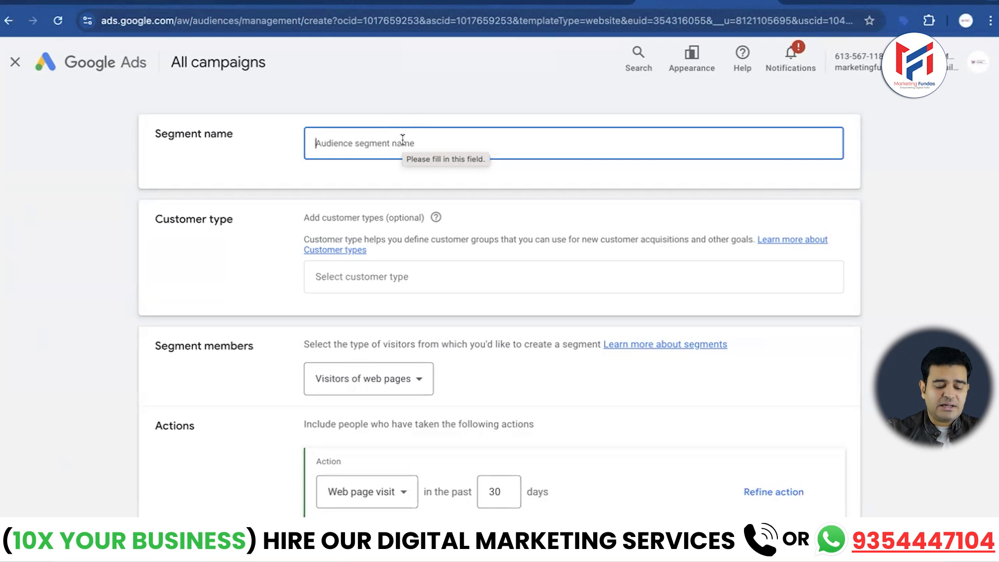
type("MF weba")
key("BackSpace")
type("sit")
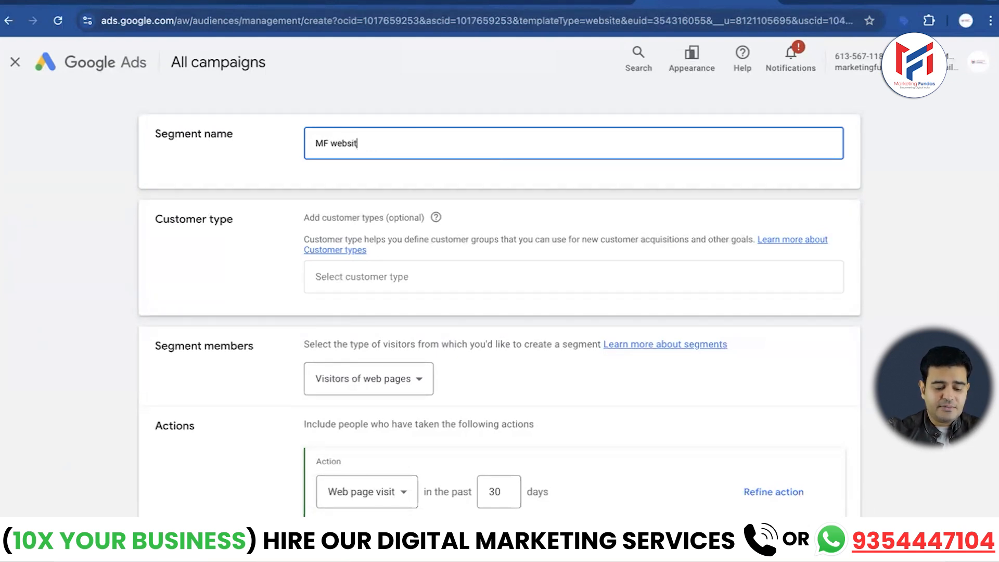
type("e list")
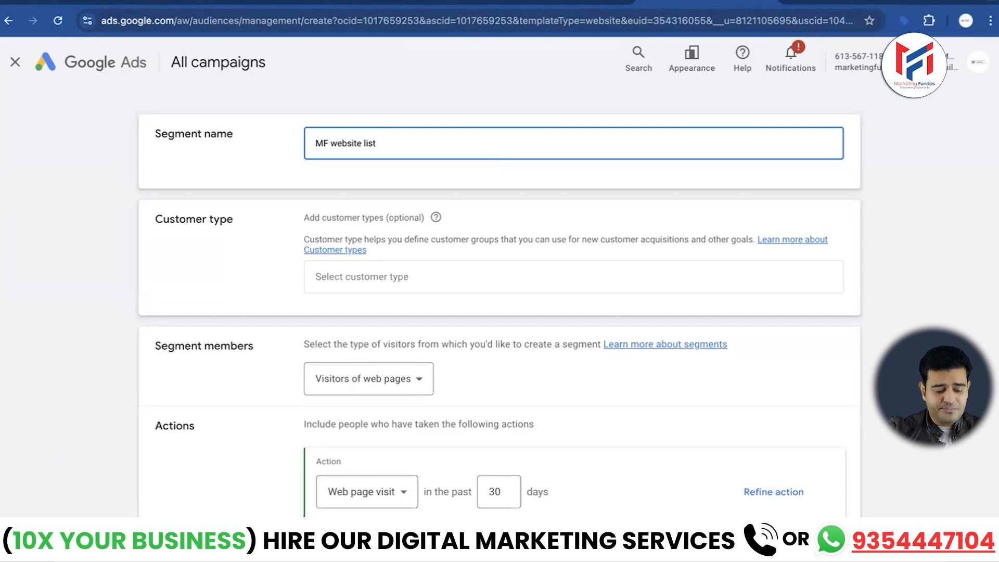
type("jan")
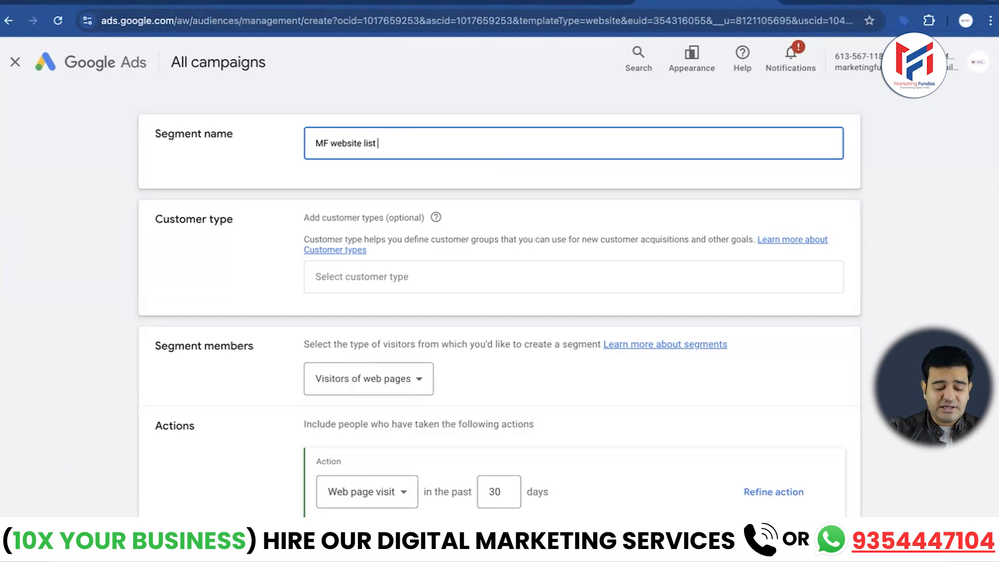
type(" 2025")
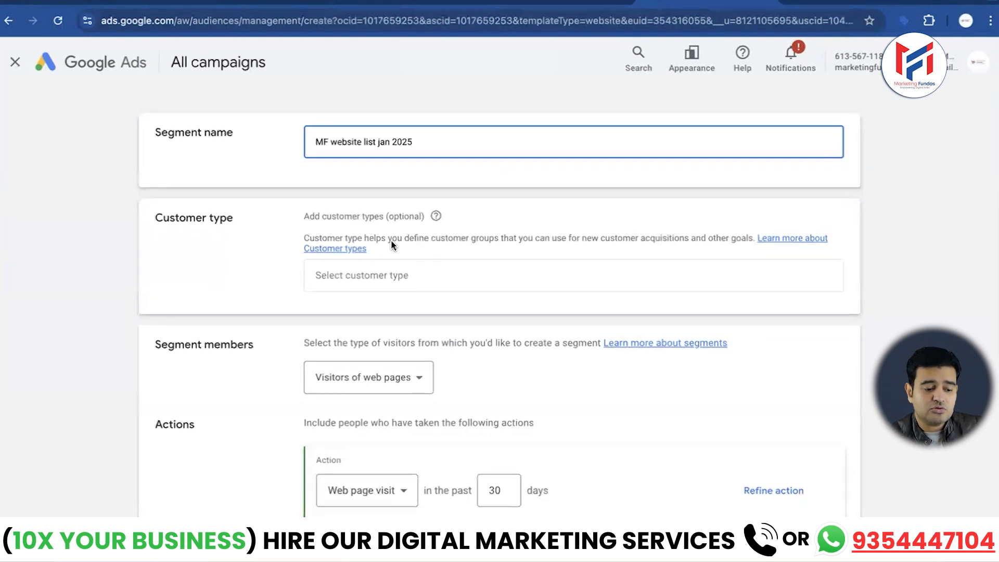
- Keep the segment members set to visitors of web pages
scroll(392, 241, "down", 1)
scroll(391, 241, "down", 1)
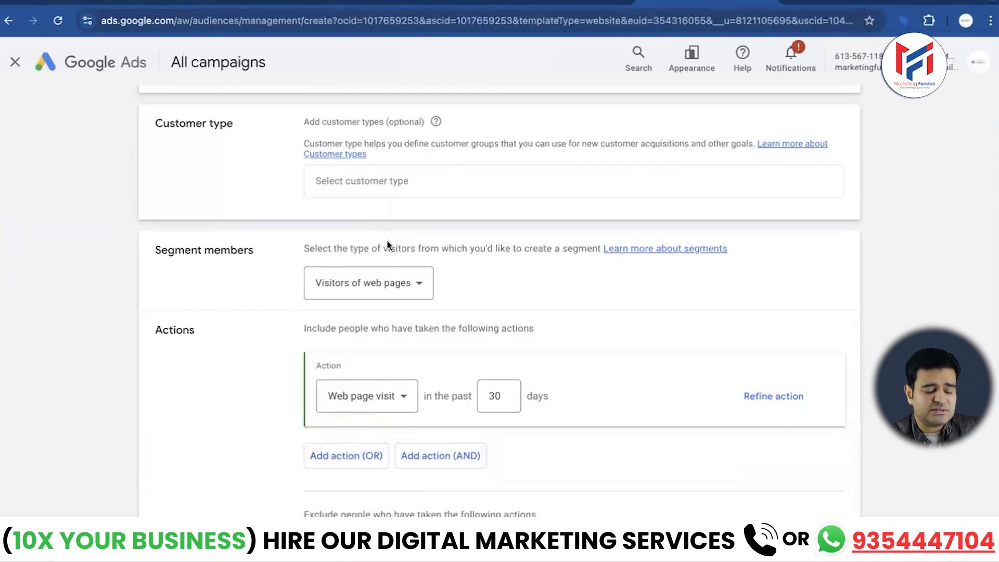
scroll(322, 272, "down", 1)
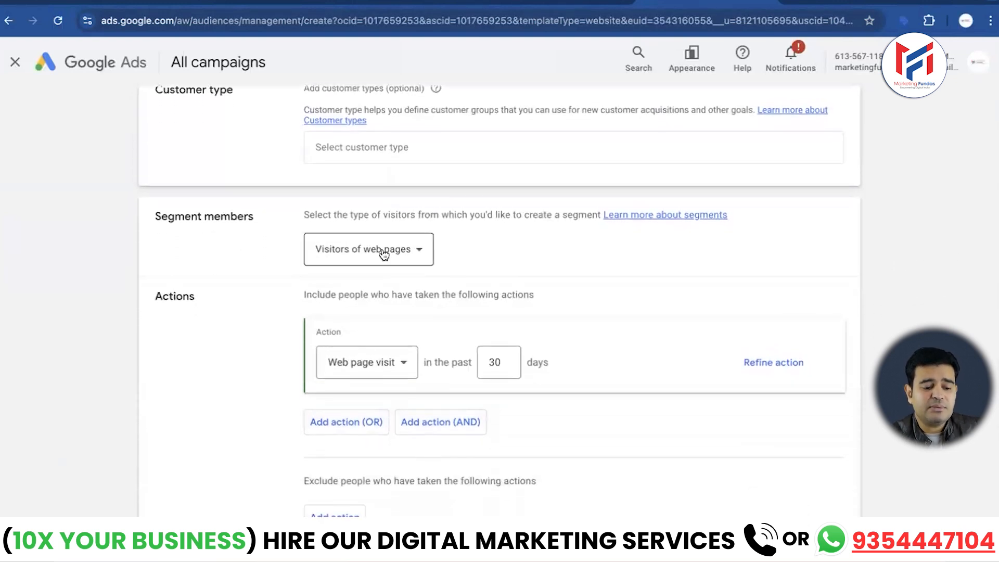
left_click(426, 252)
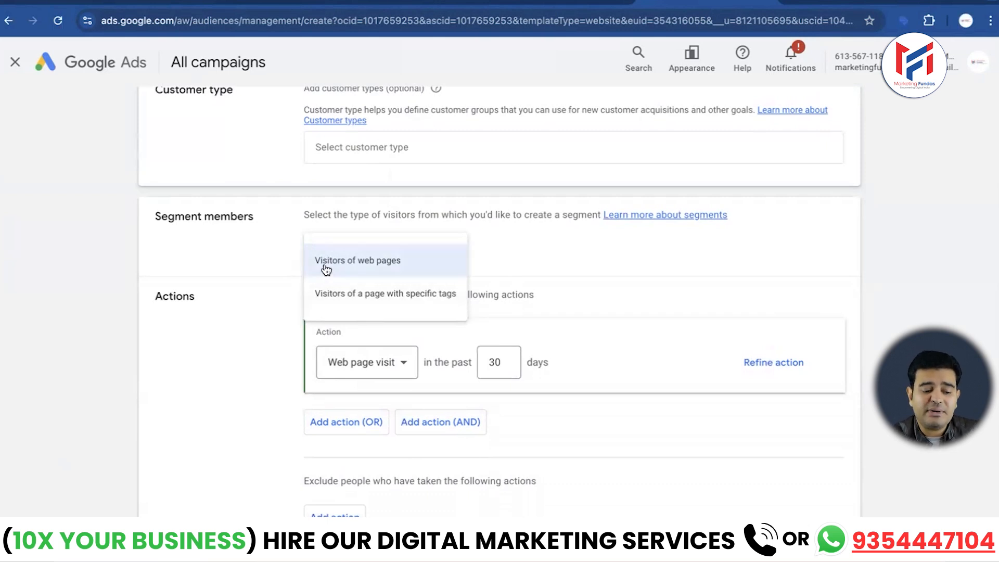
left_click(257, 245)
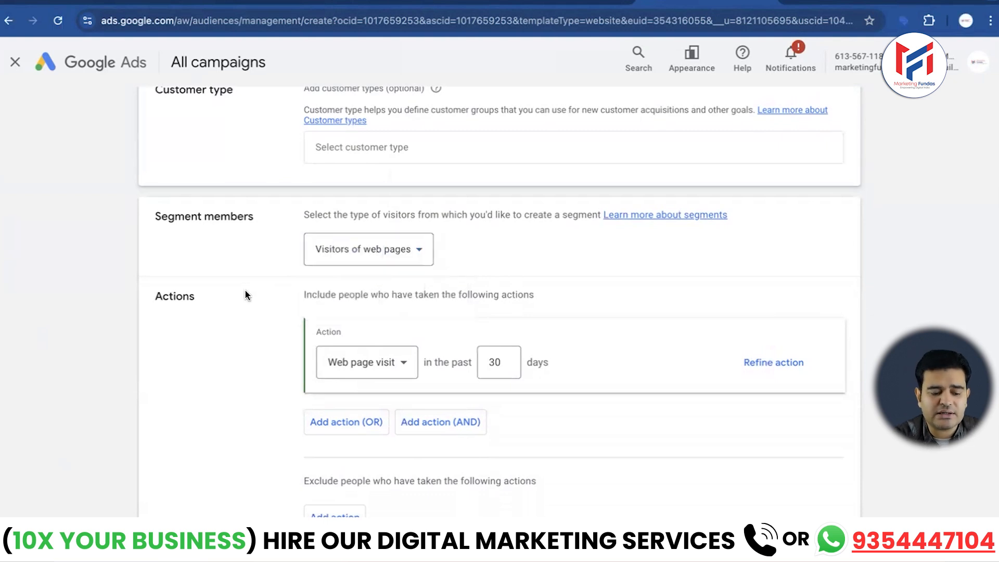
- Try other page visit lookback periods, ending with 30 days
scroll(245, 295, "down", 2)
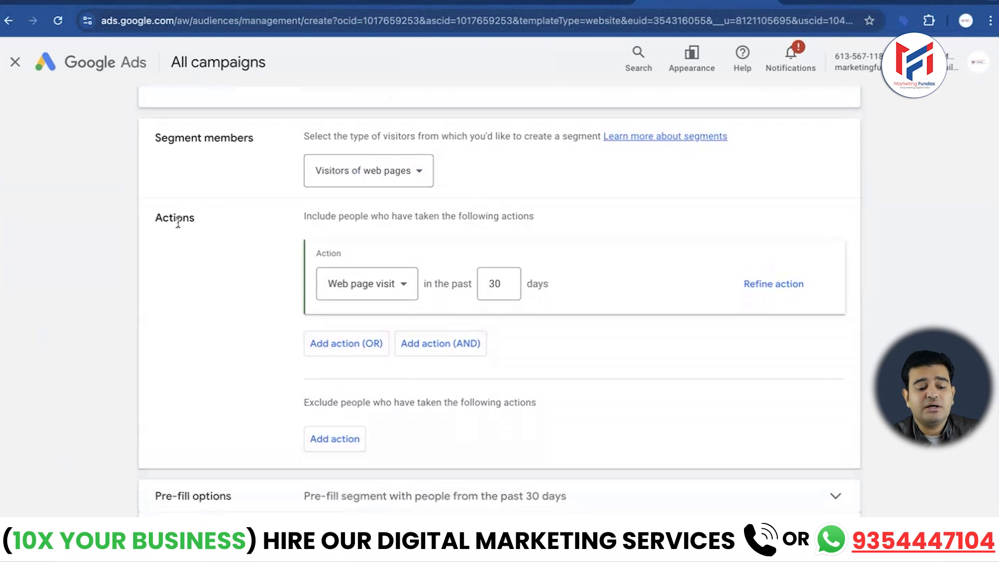
scroll(405, 286, "down", 1)
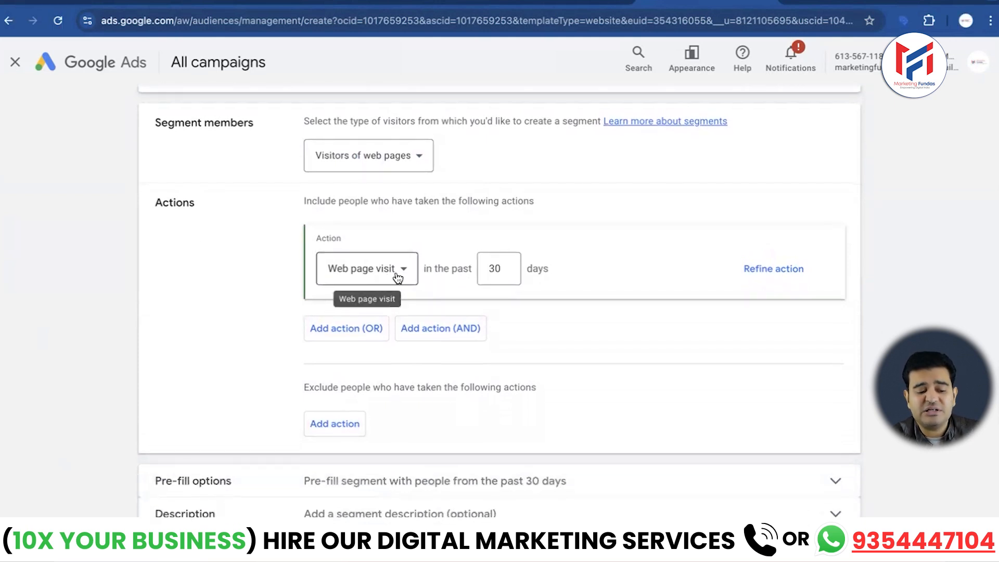
left_click(503, 270)
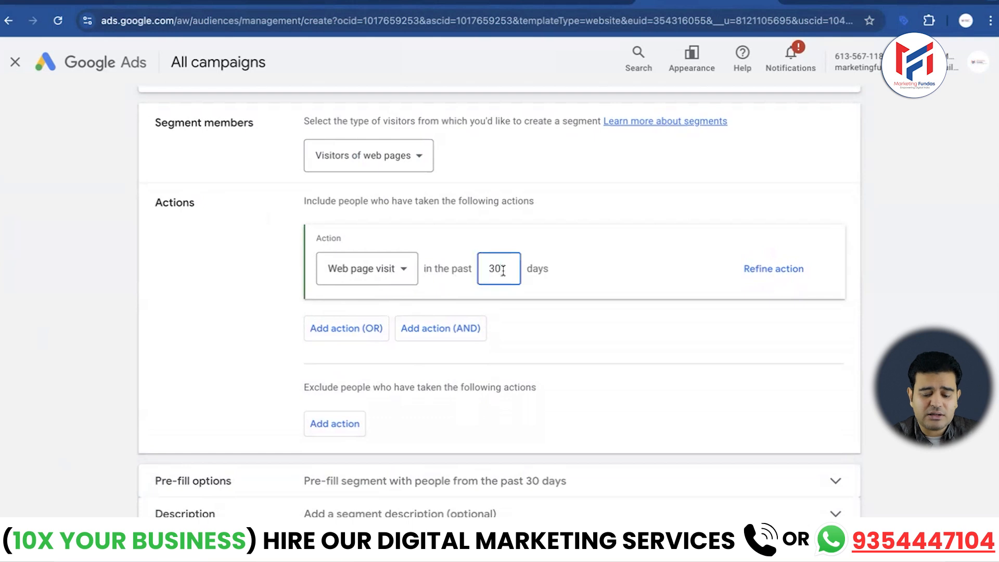
key("BackSpace")
key("BackSpace")
type("1")
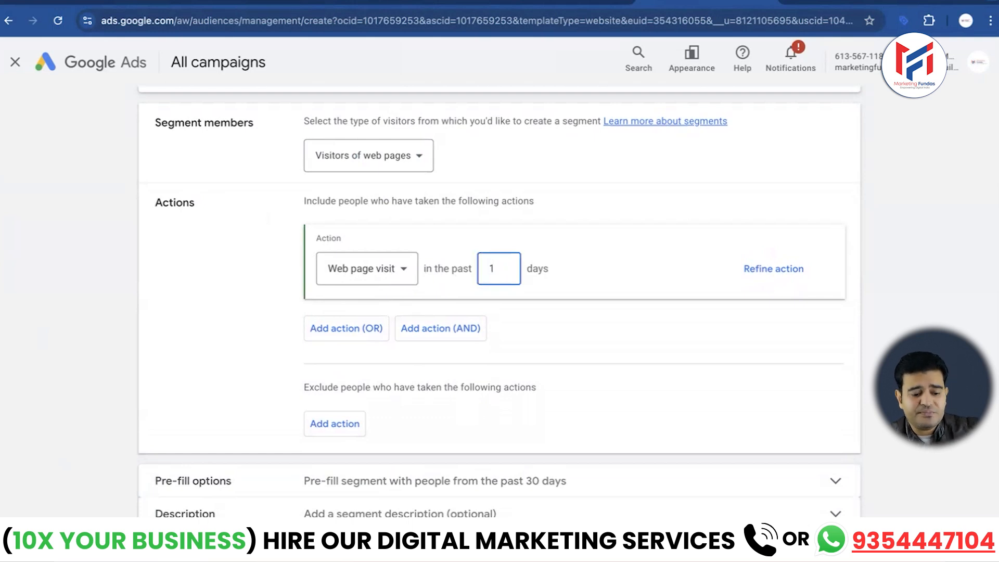
type("60")
key("BackSpace")
key("BackSpace")
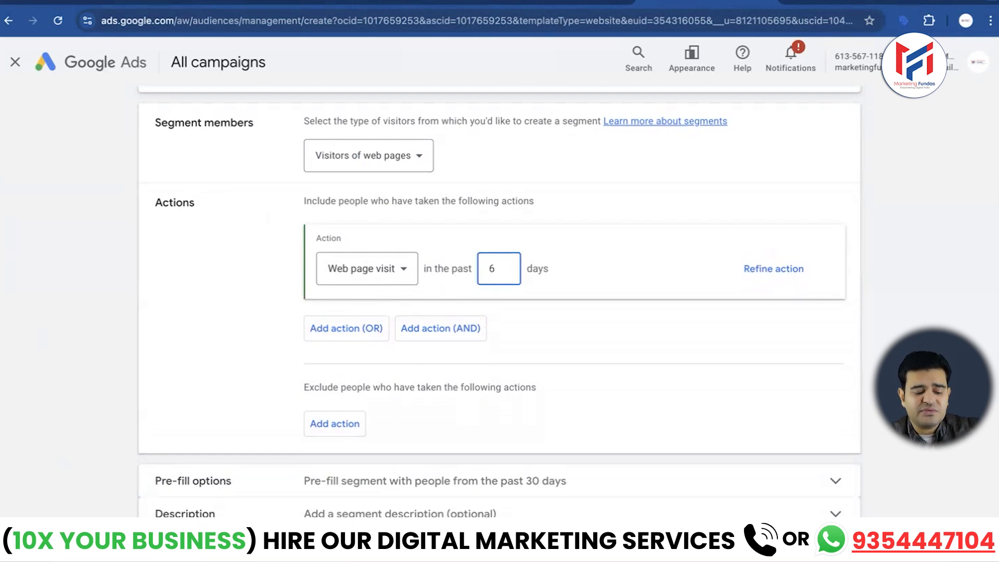
type("30")
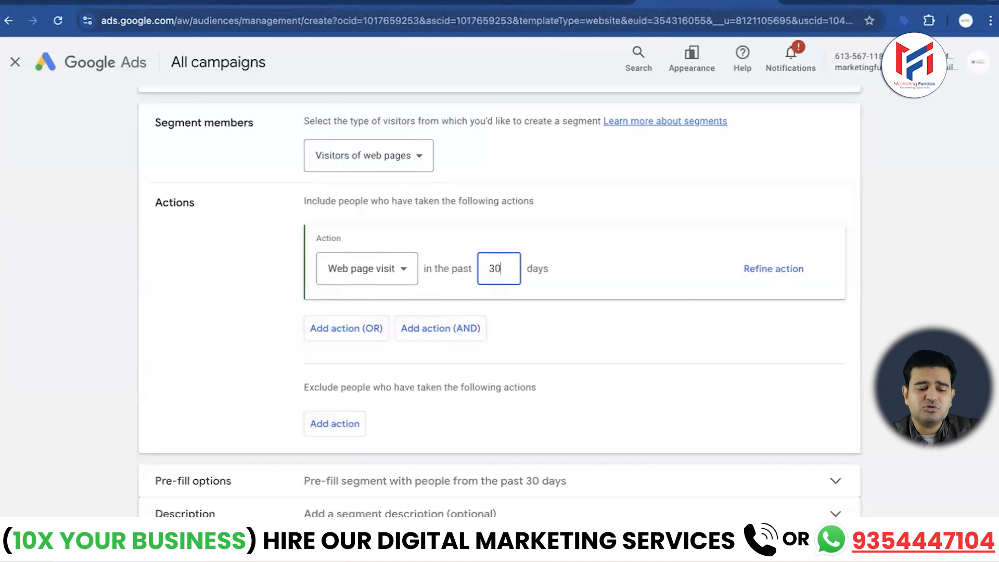
- Refine the included page visit action with a Page URL contains rule and focus its value field
left_click(773, 269)
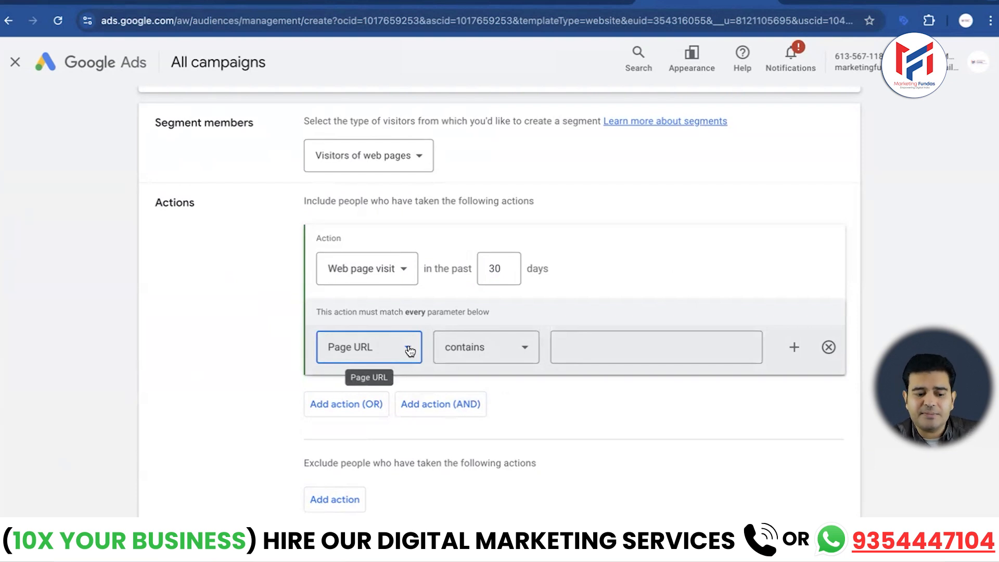
left_click(525, 352)
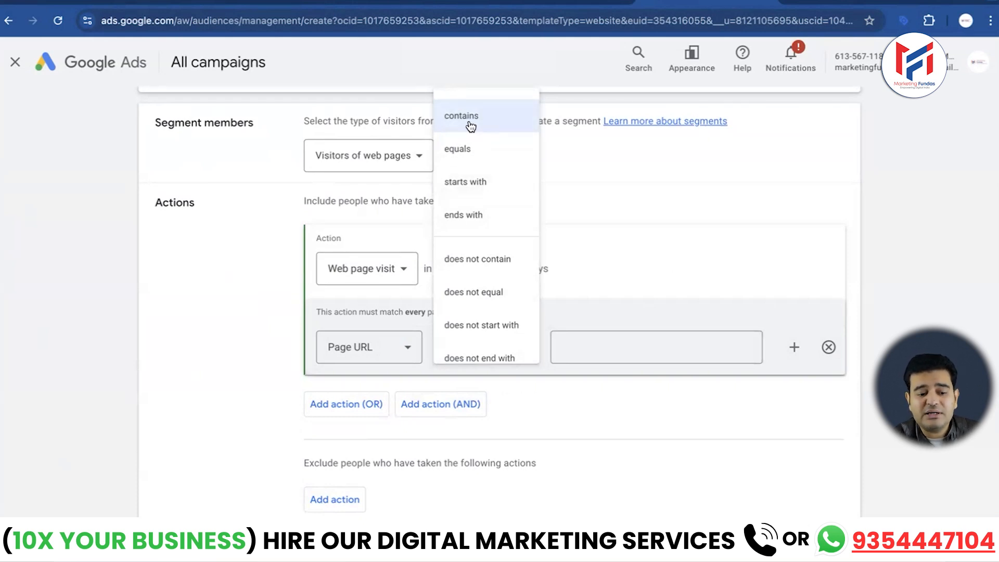
left_click(610, 189)
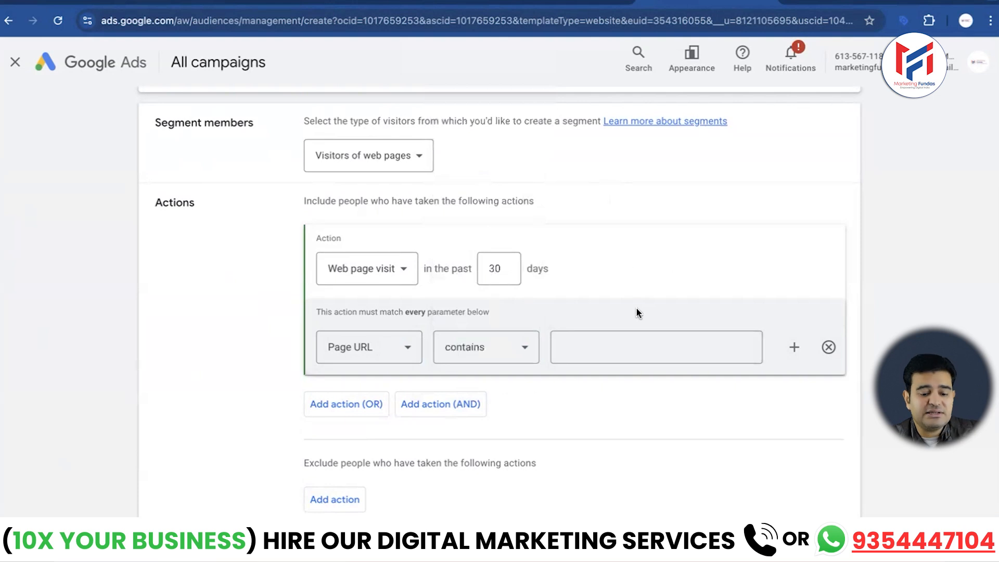
left_click(614, 346)
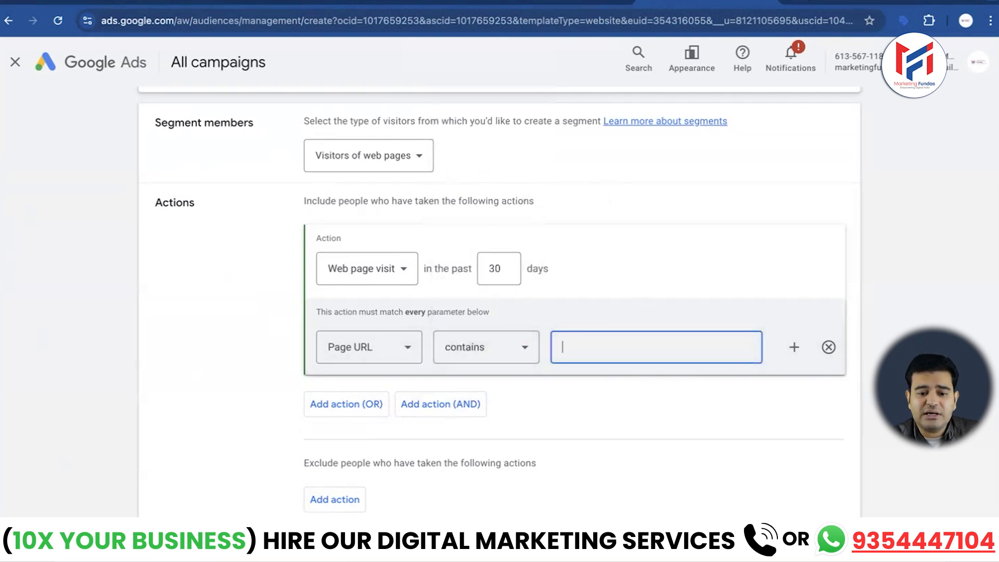
- Open a new browser tab and load marketingfundas.co.in
left_click(813, 1)
left_click(933, 1)
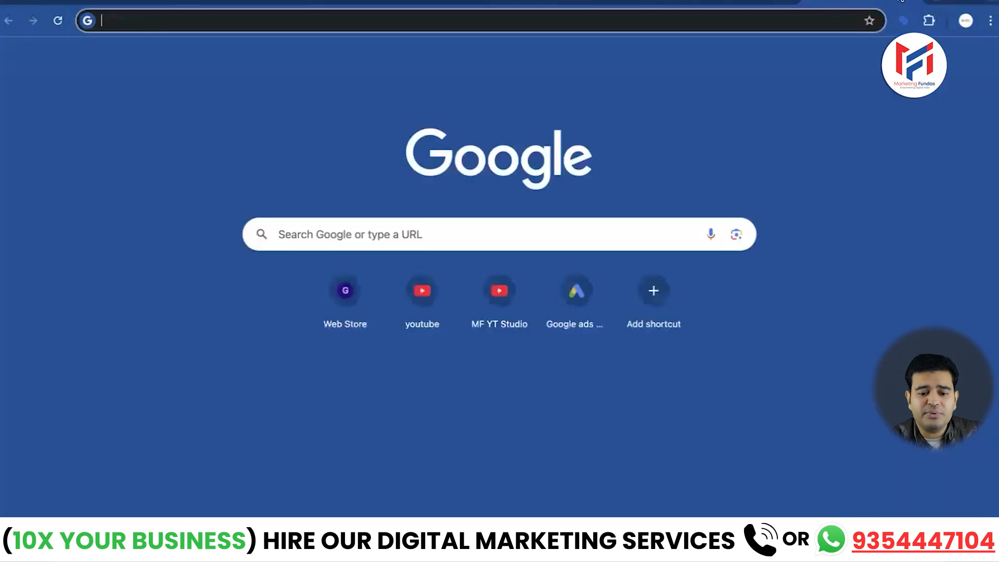
left_click(732, 18)
type("ma")
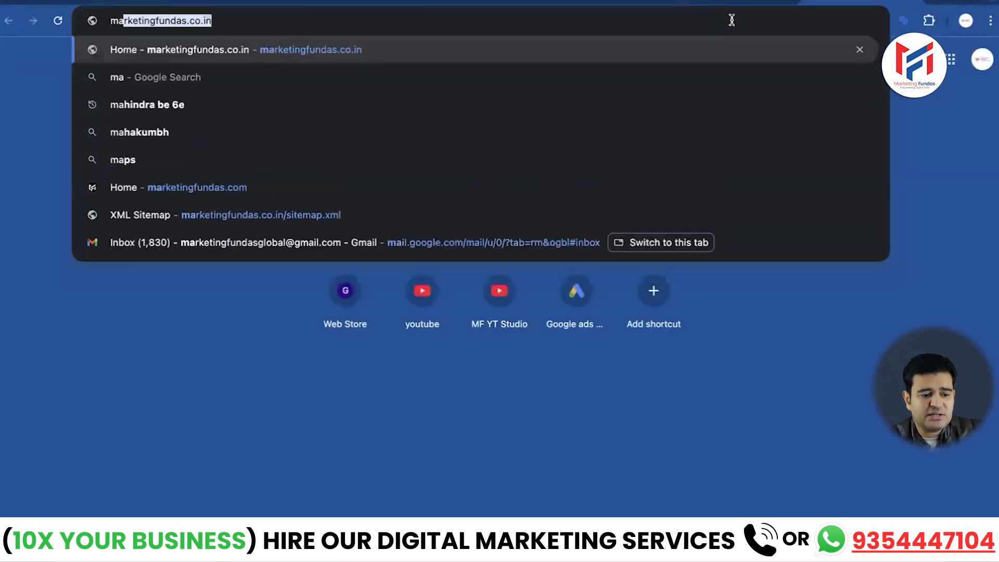
key("Return")
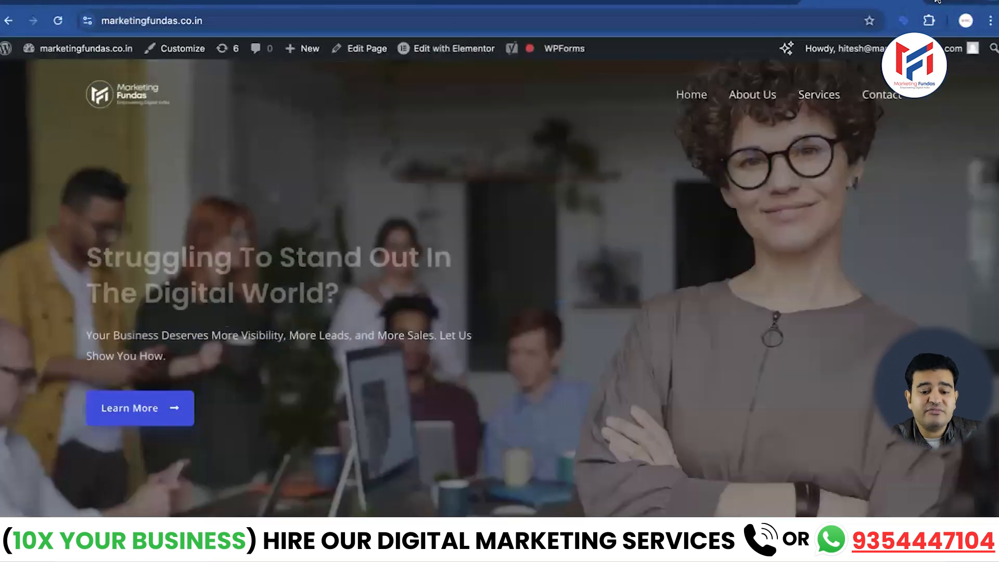
- Open marketingfundas.com in another tab and scroll through its homepage
left_click(937, 1)
type("mar")
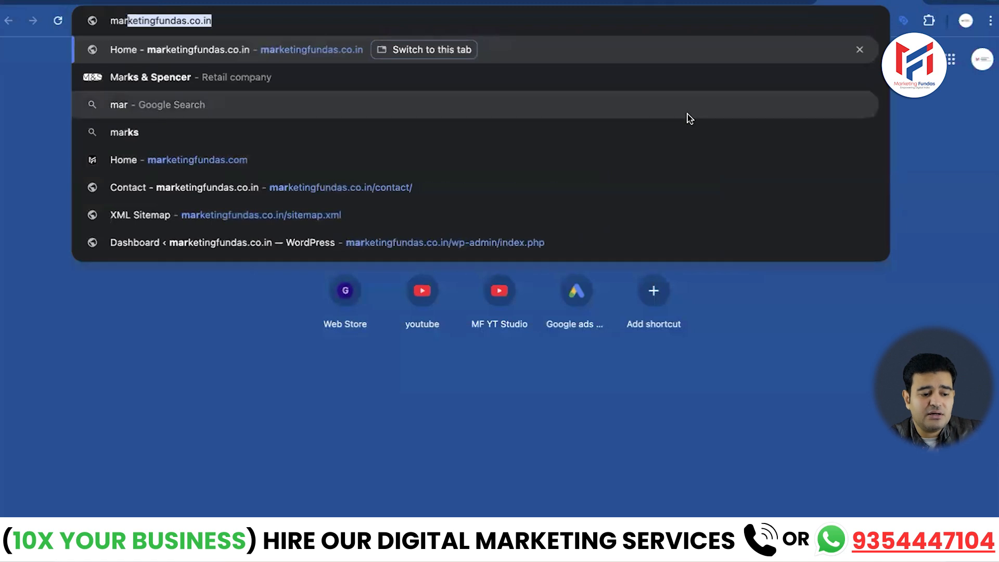
left_click(213, 160)
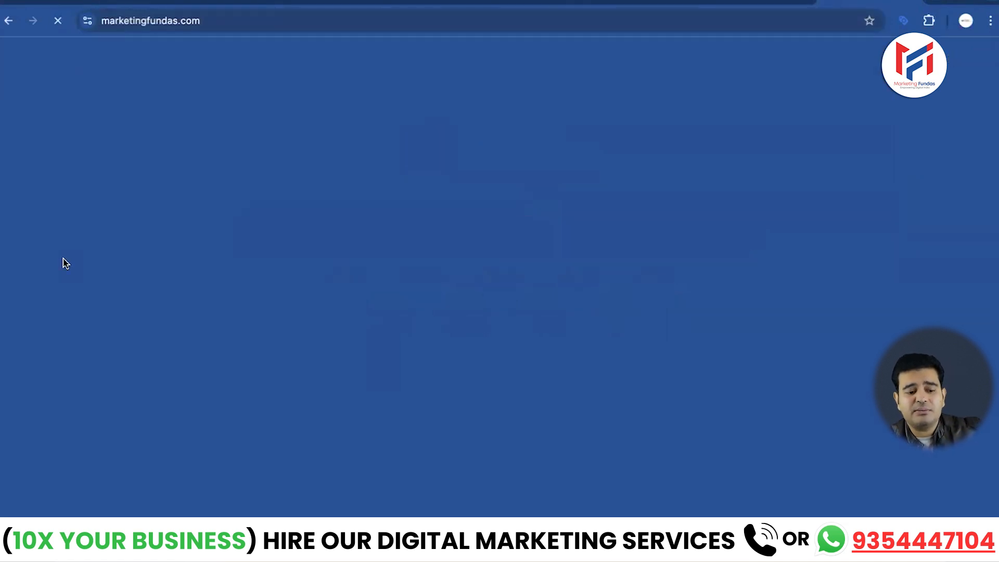
scroll(274, 401, "down", 10)
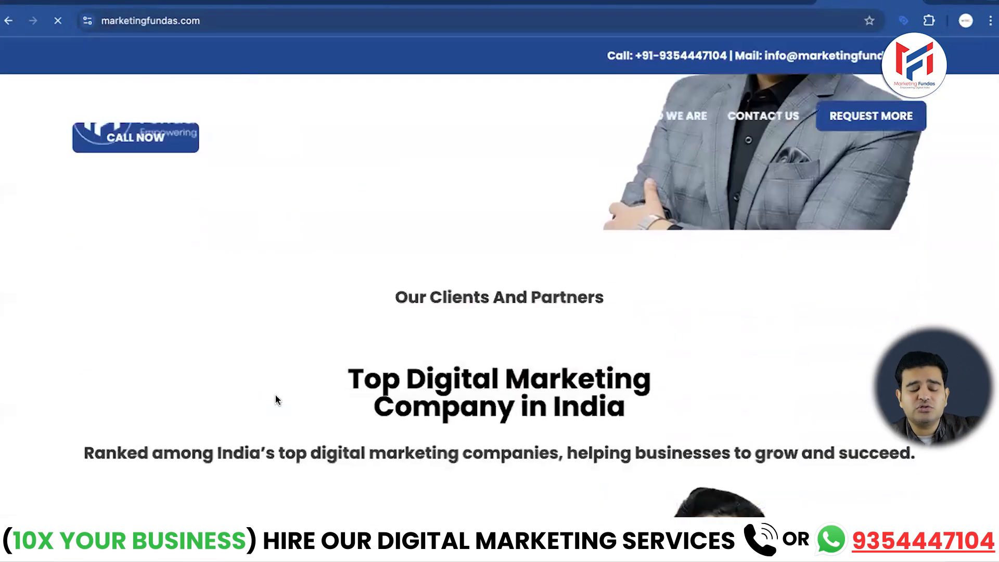
scroll(276, 394, "up", 6)
scroll(276, 396, "up", 5)
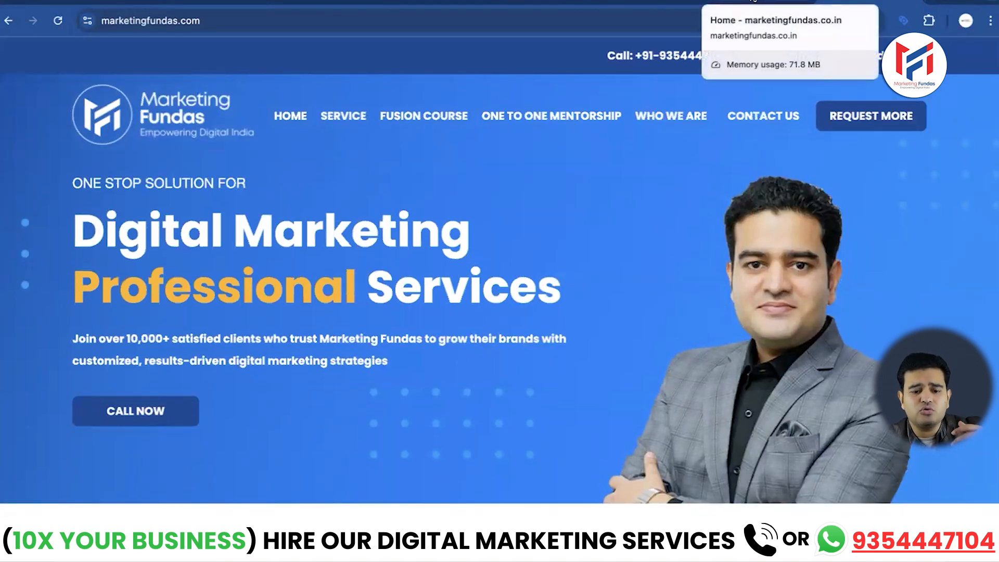
- Copy the marketingfundas.co.in address and paste it as the Page URL contains value
left_click(753, 1)
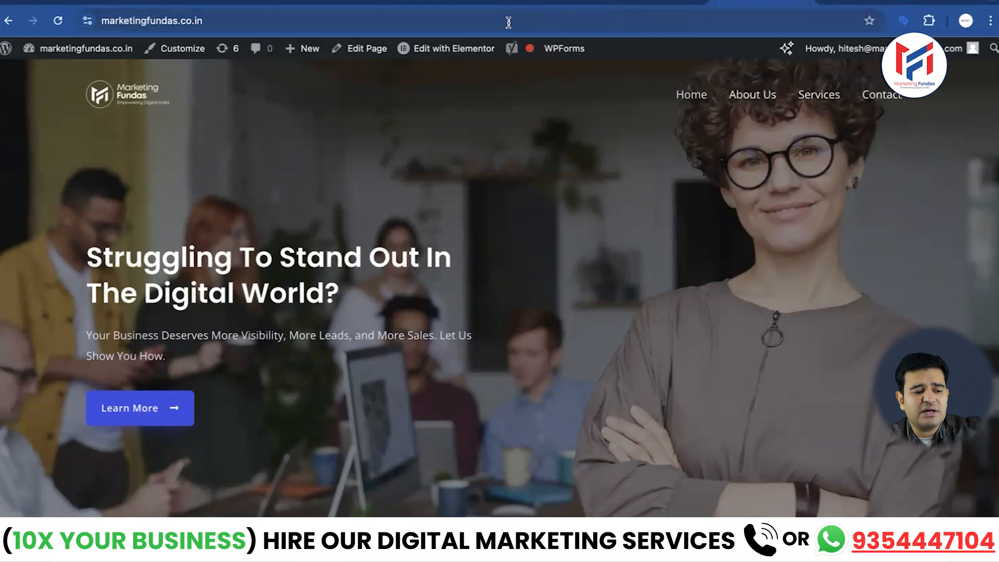
left_click(475, 21)
key("ctrl+c")
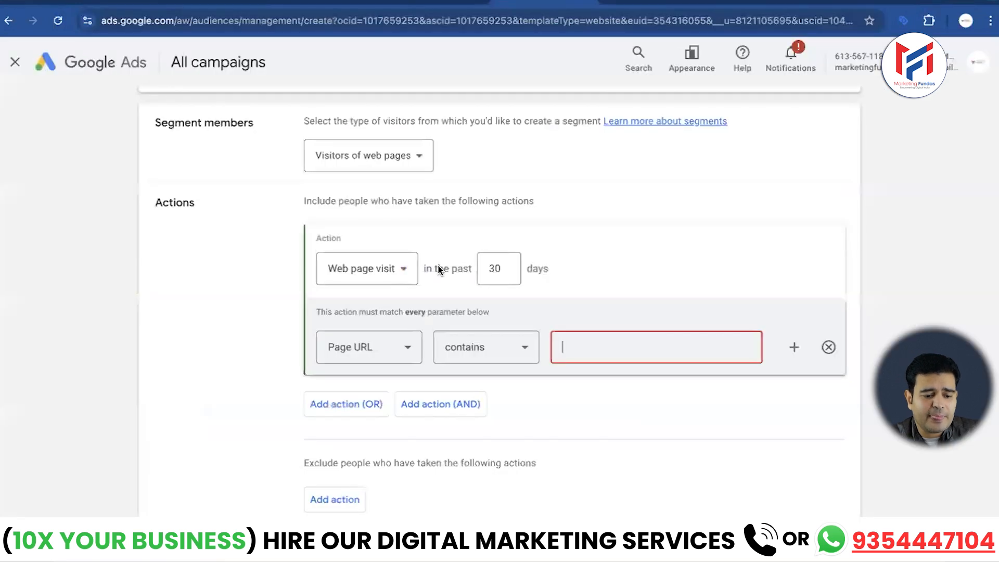
left_click(588, 336)
key("ctrl+v")
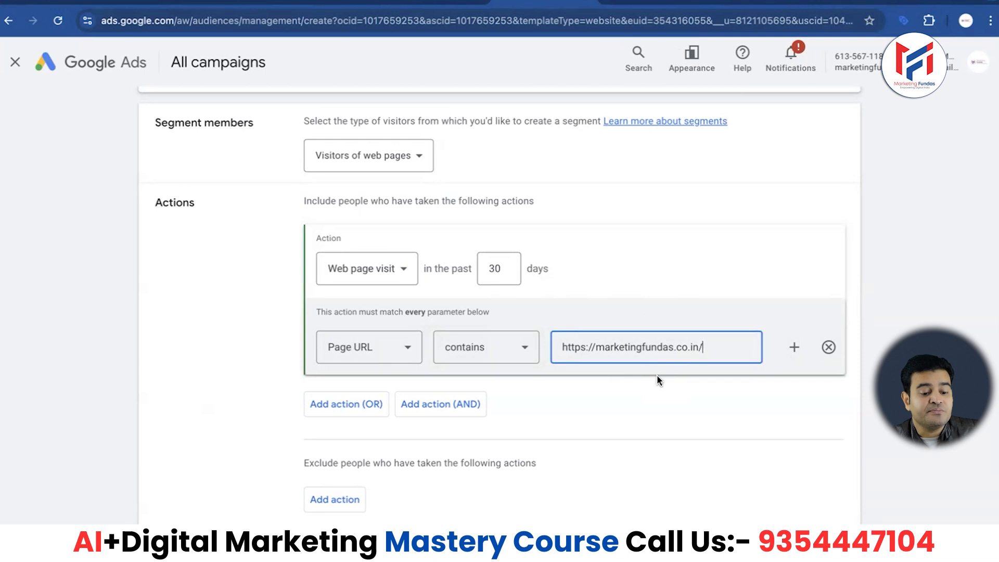
- Add an exclusion page visit action and refine it with a Page URL contains rule, focusing its value field
scroll(657, 375, "down", 2)
scroll(656, 325, "down", 1)
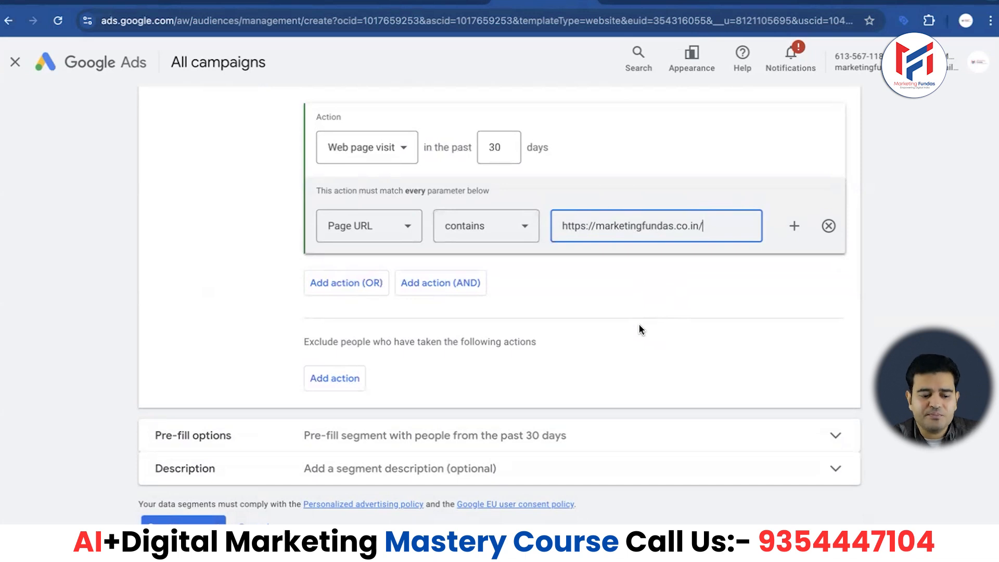
left_click(329, 386)
scroll(333, 374, "down", 2)
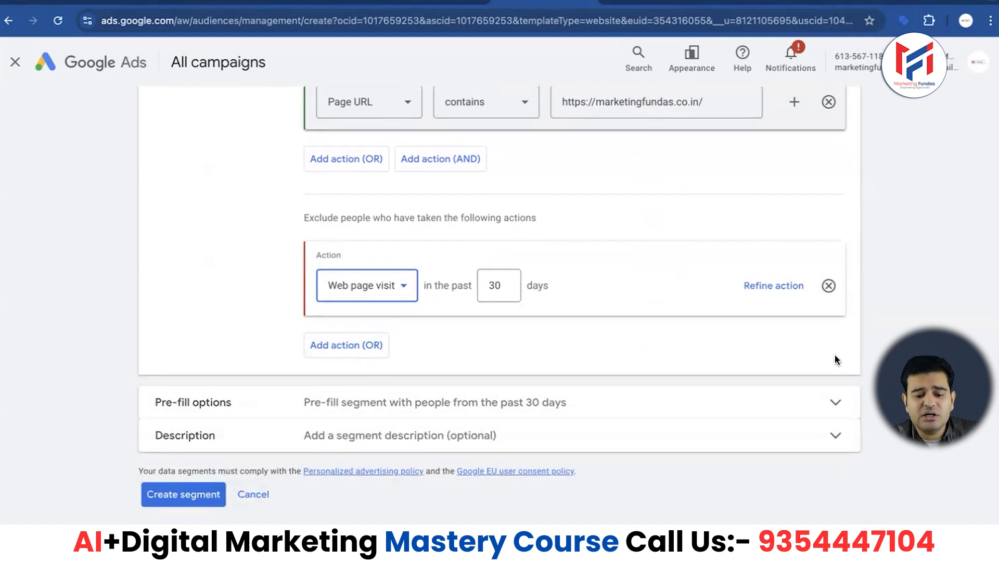
left_click(789, 287)
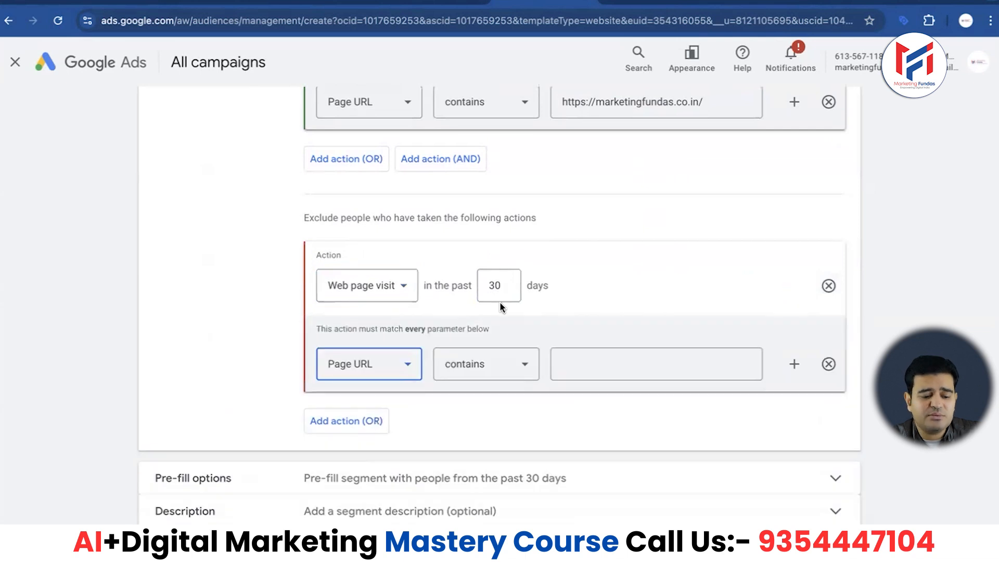
left_click(591, 359)
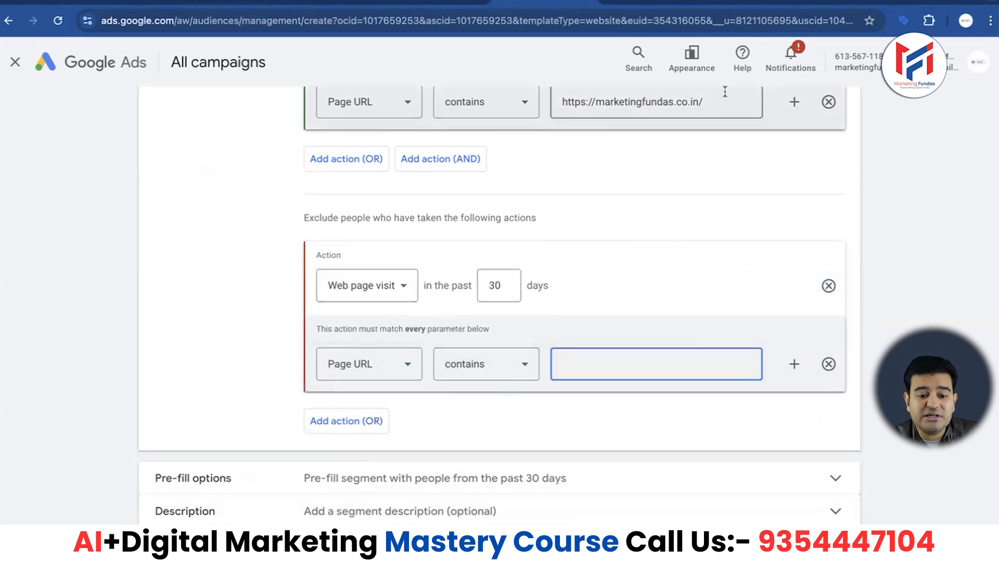
- Copy the /thankyou/ path from the thank-you page's address and paste it as the exclusion's Page URL contains value
left_click(643, 2)
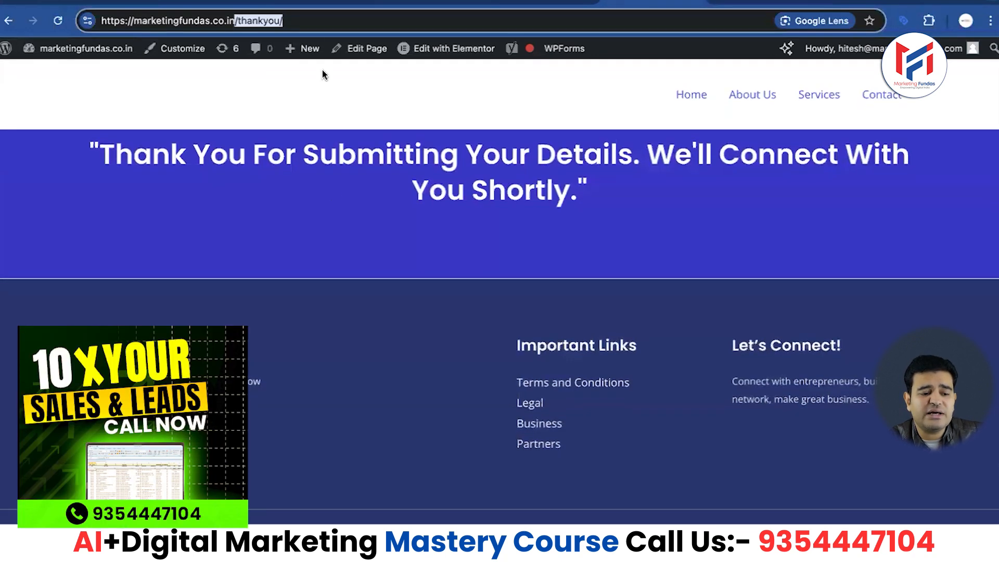
left_click(336, 22)
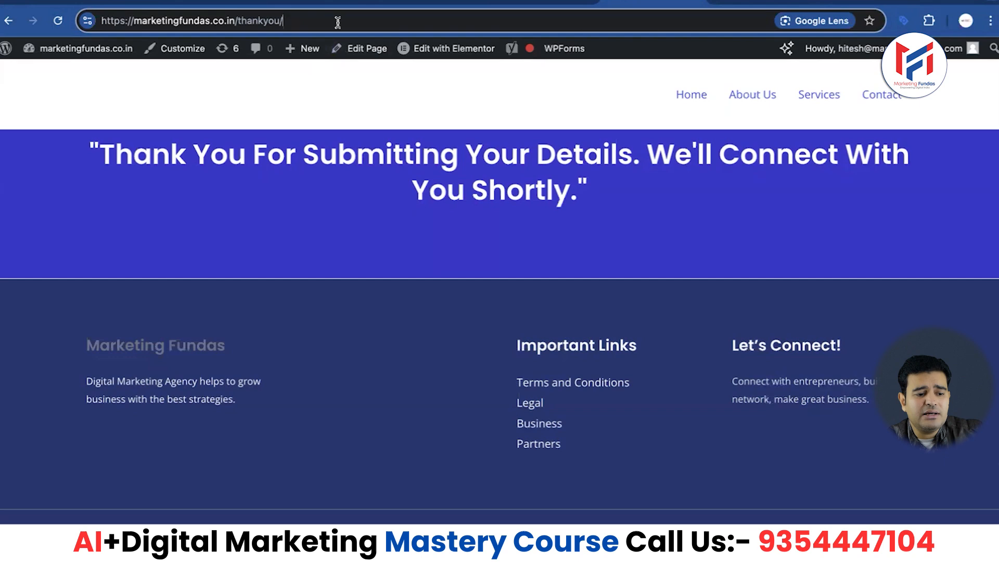
left_click_drag(284, 21, 234, 22)
key("ctrl+c")
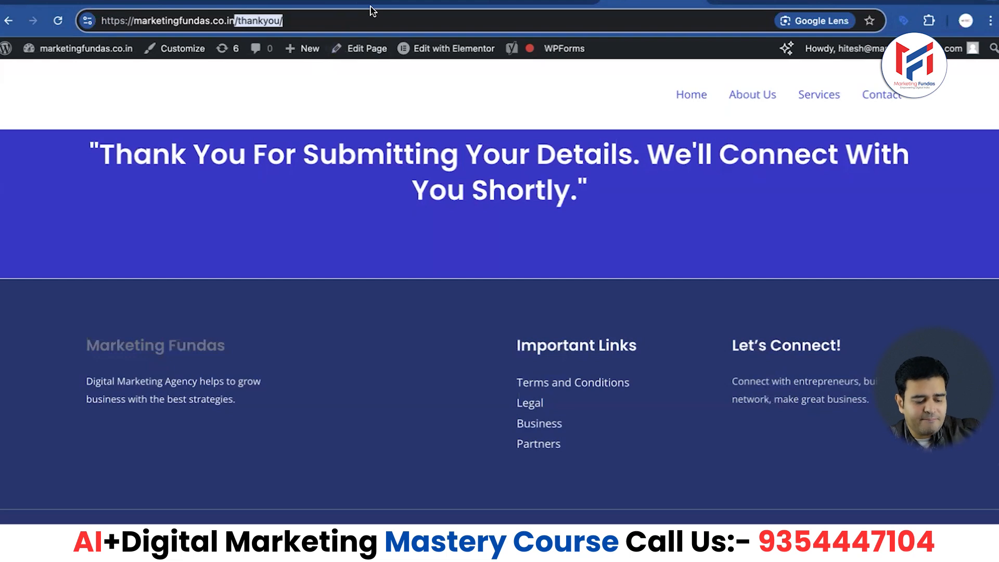
left_click(545, 1)
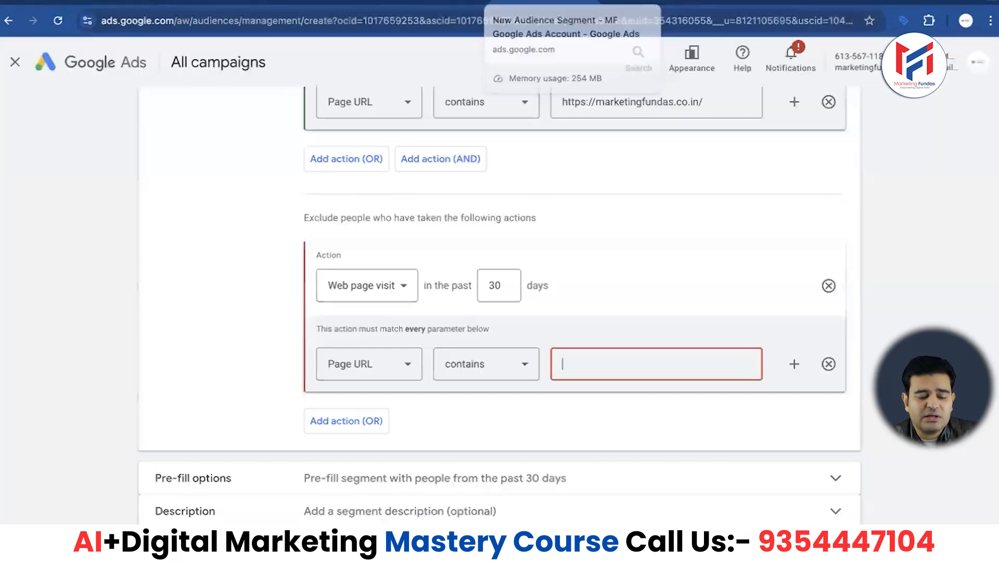
key("ctrl+v")
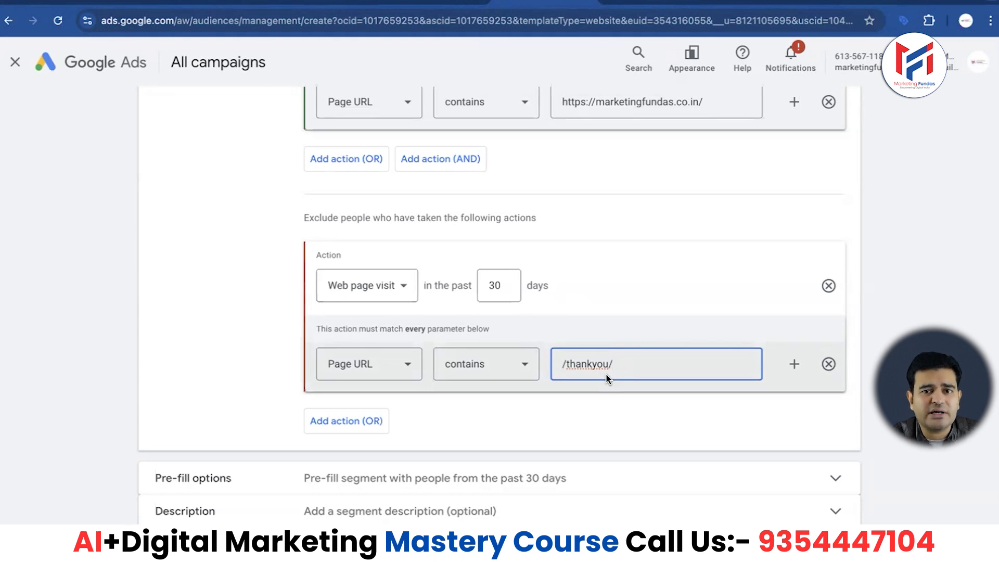
- Set the pre-fill option to people who matched the rules within the past 30 days and create the segment
scroll(614, 372, "down", 2)
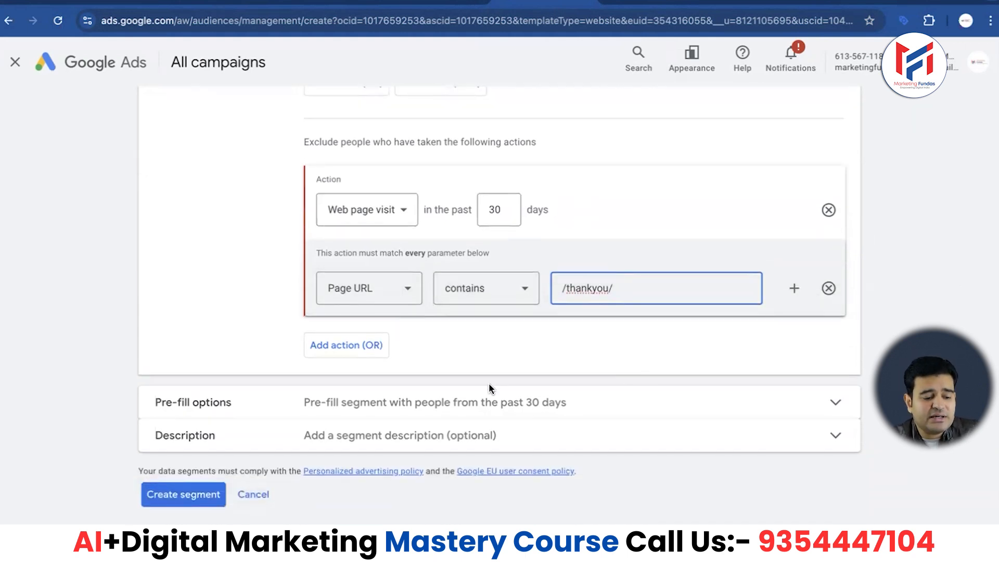
left_click(475, 399)
scroll(475, 395, "down", 2)
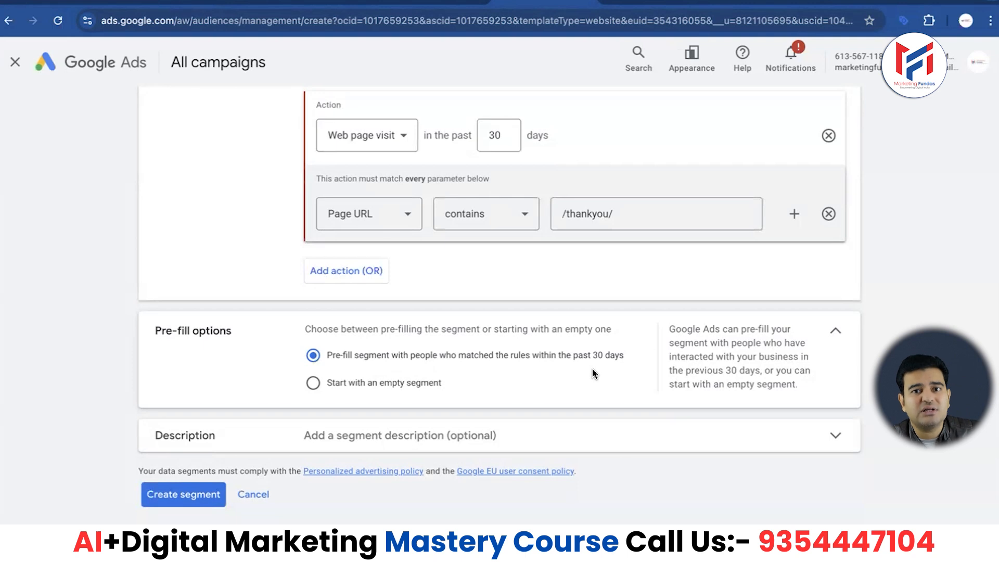
left_click(313, 384)
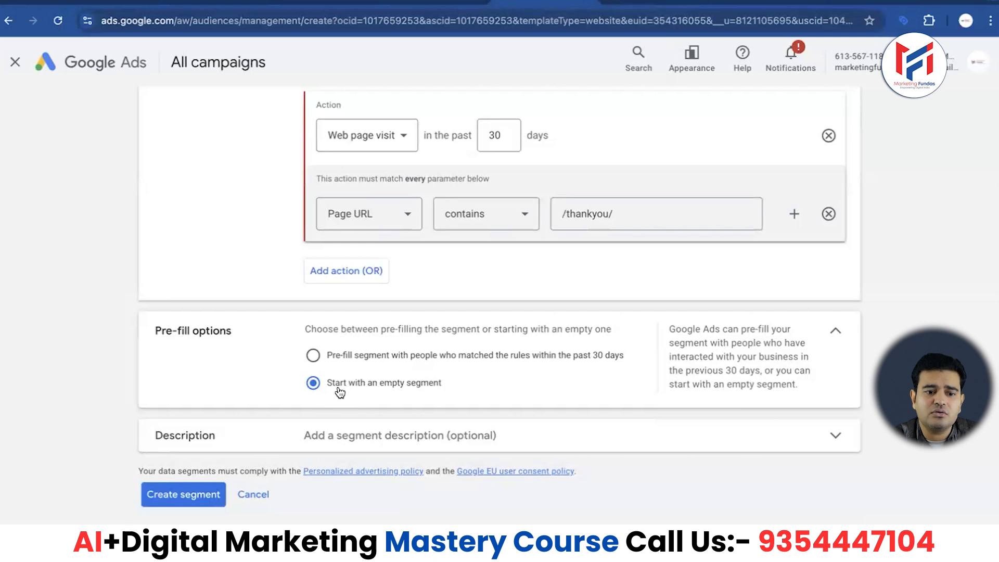
left_click(313, 355)
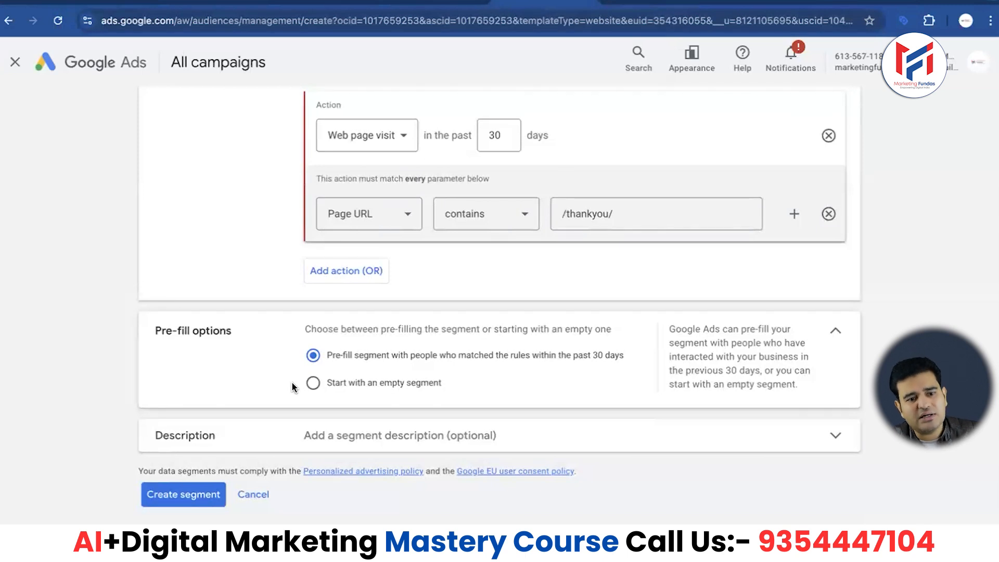
left_click(181, 497)
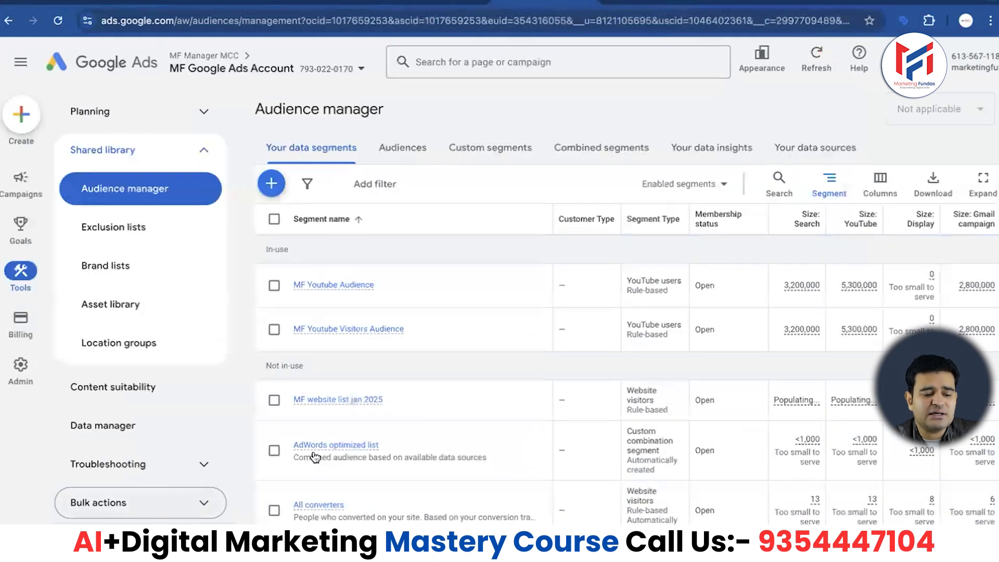
- Scroll through the data segments list in Audience manager to review the new website visitors segment
scroll(312, 455, "down", 2)
scroll(312, 455, "down", 1)
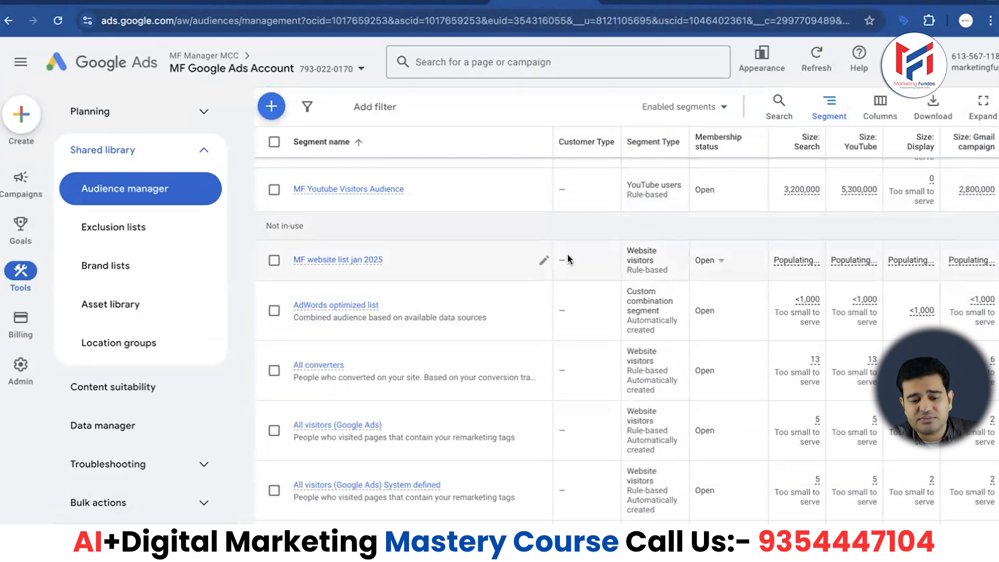
scroll(570, 260, "up", 2)
scroll(800, 325, "up", 1)
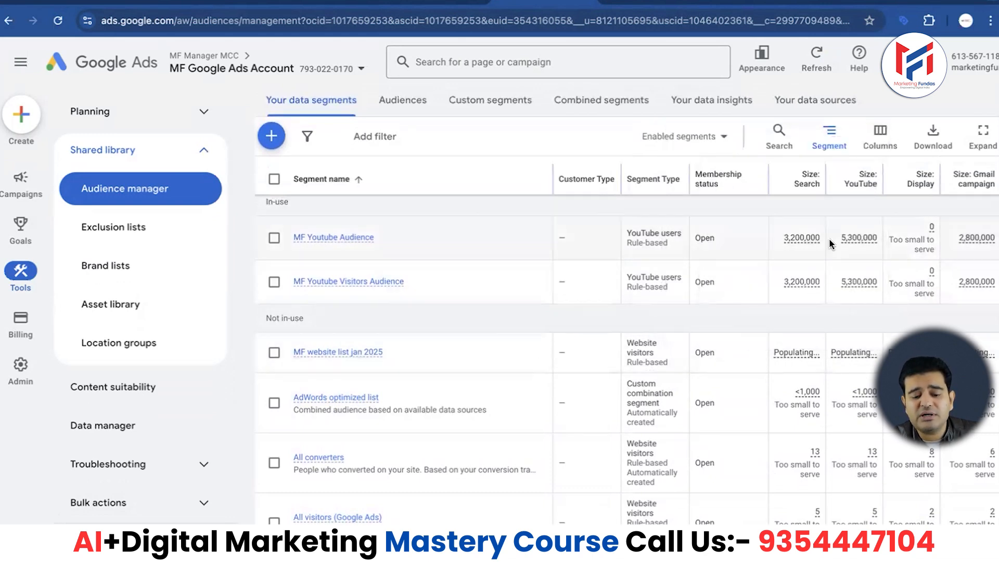
scroll(659, 271, "down", 3)
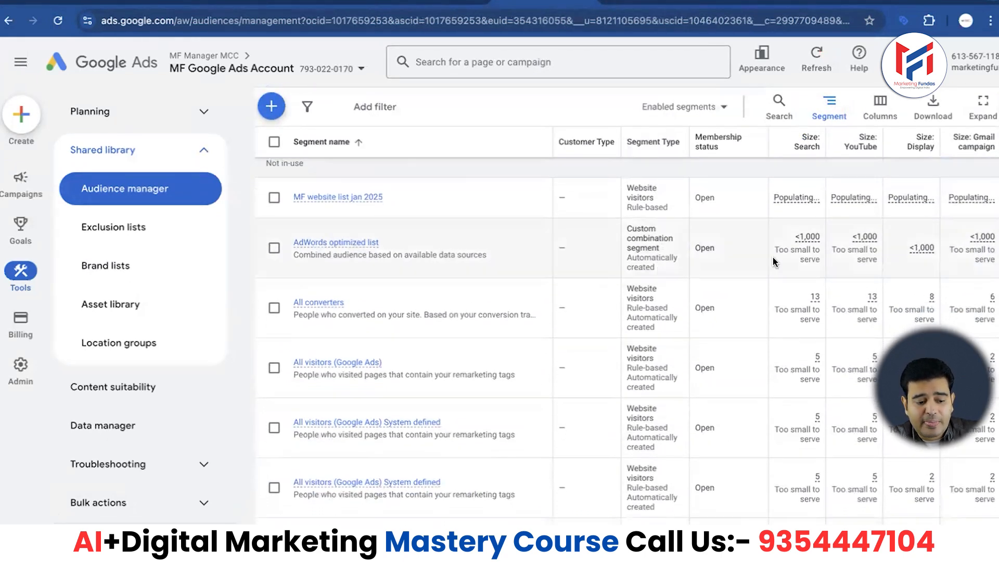
scroll(773, 257, "down", 2)
scroll(774, 260, "up", 1)
scroll(774, 262, "up", 3)
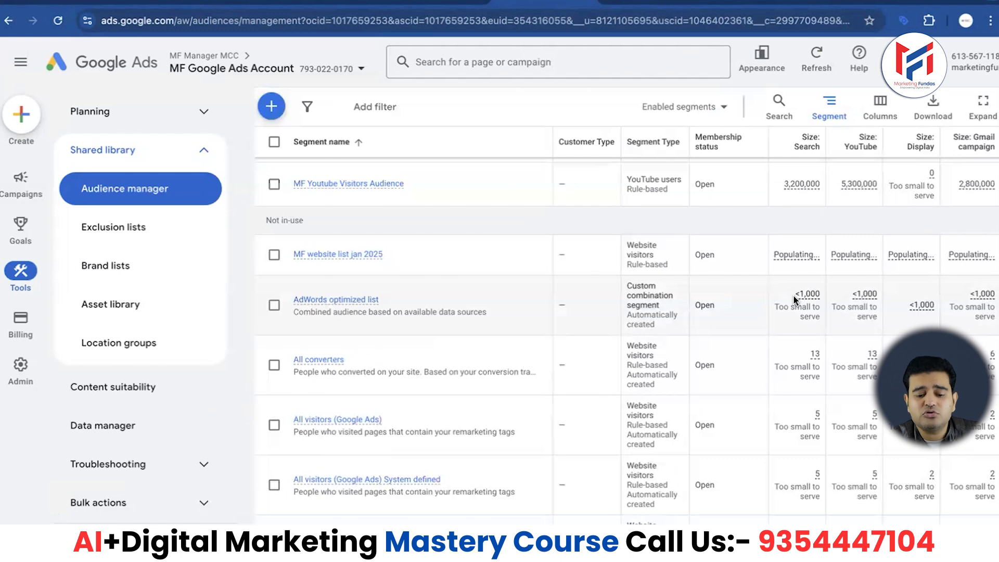
scroll(792, 295, "up", 1)
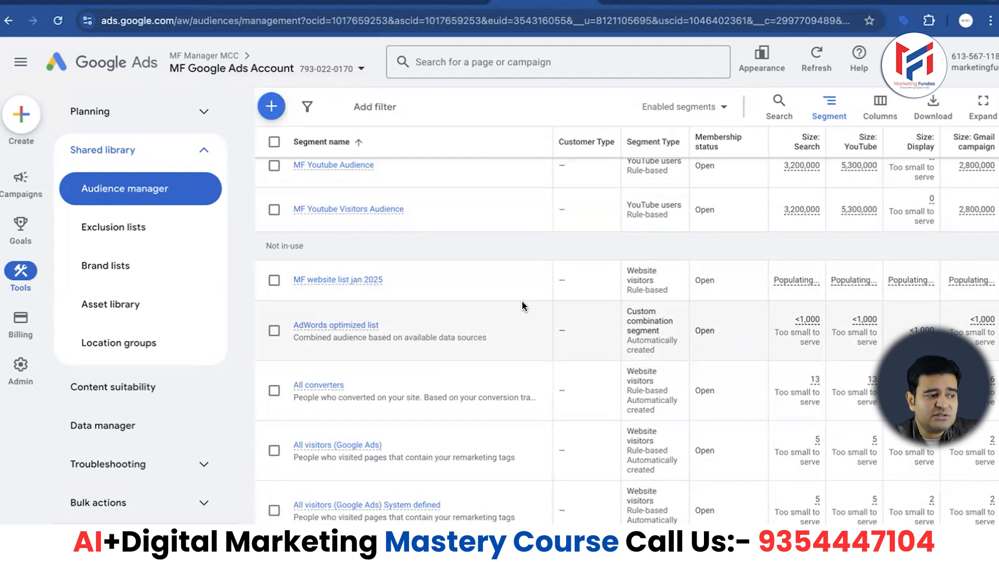
scroll(523, 306, "up", 3)
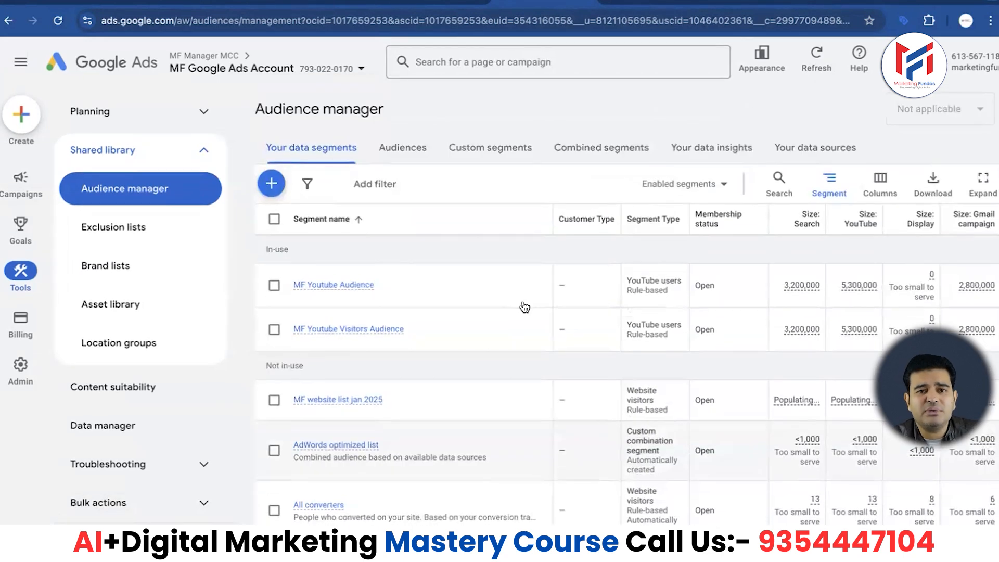